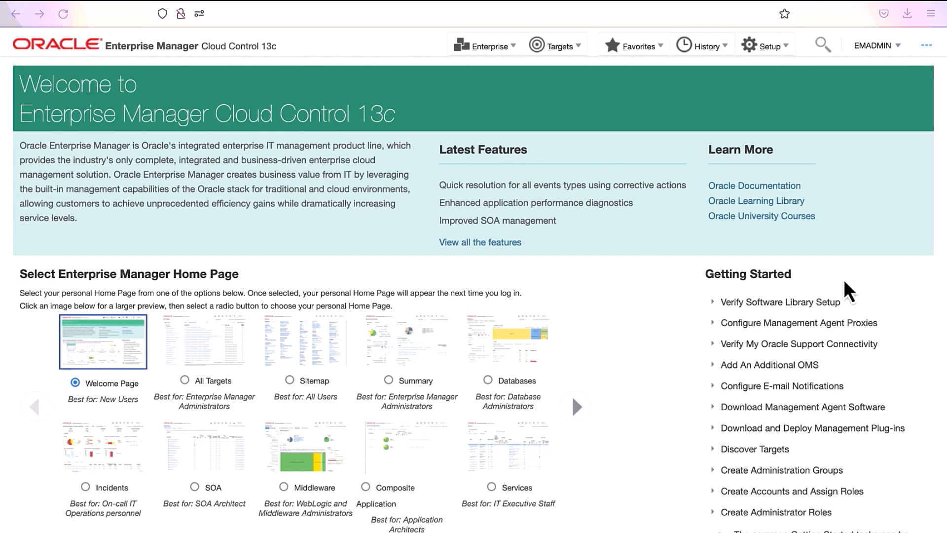
# Open the Webhooks and Slack notification setup and start adding a Slack notification method that applies to Incidents
pyautogui.click(765, 48)
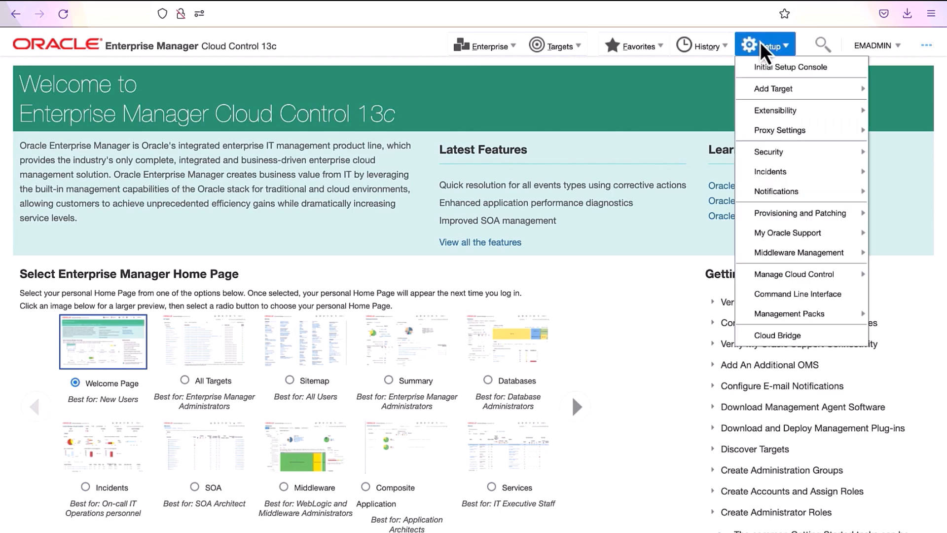
pyautogui.moveTo(784, 198)
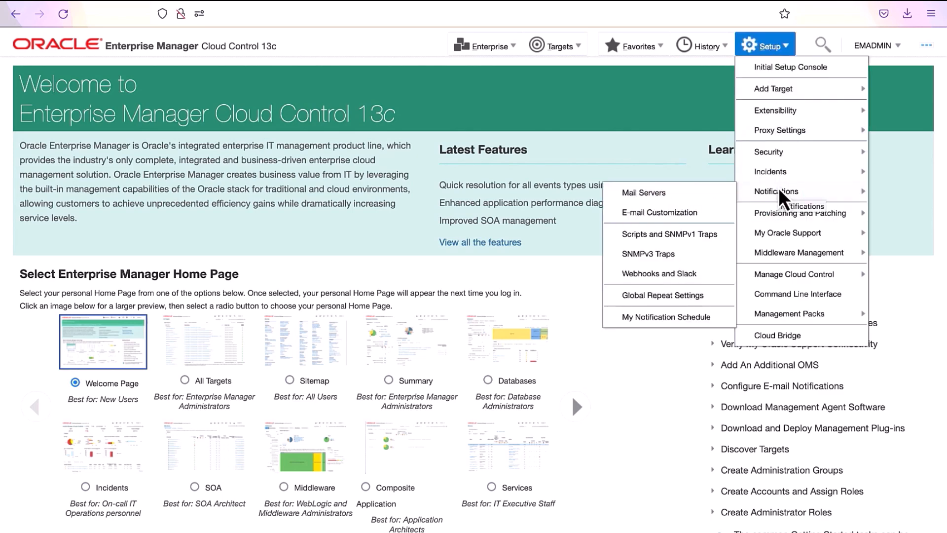
pyautogui.click(674, 274)
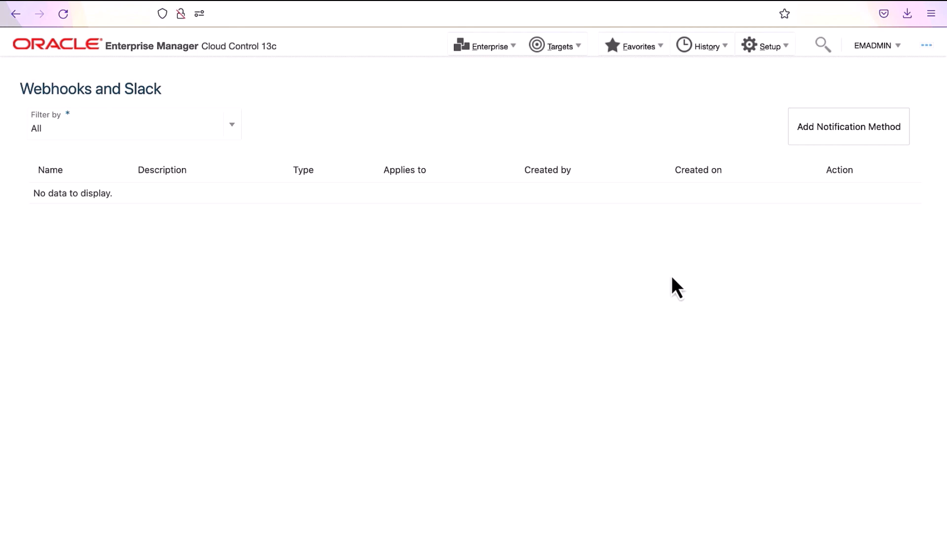
pyautogui.click(831, 131)
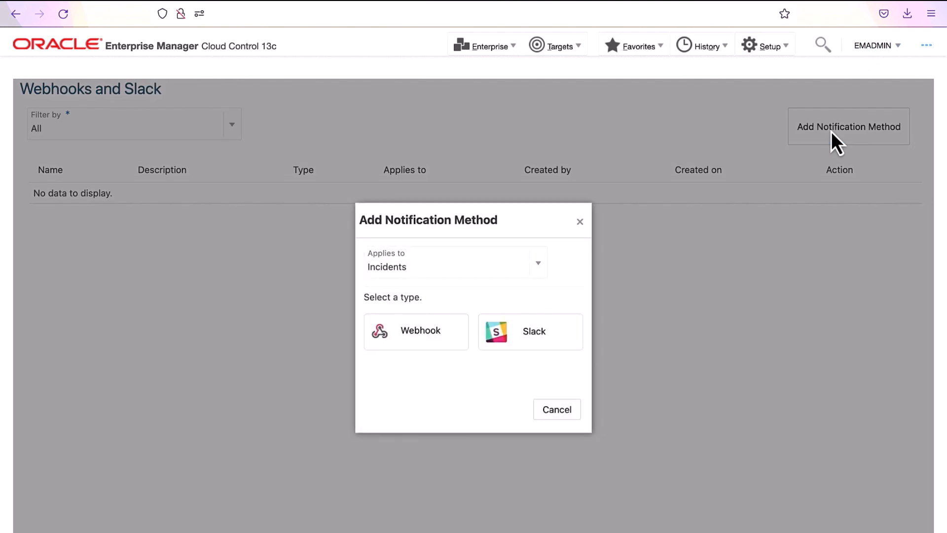
pyautogui.click(540, 270)
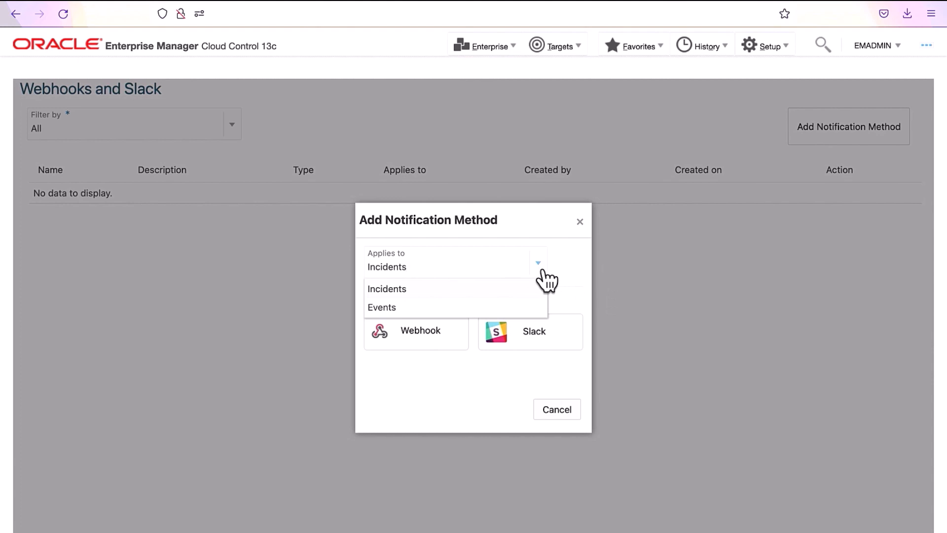
pyautogui.click(516, 287)
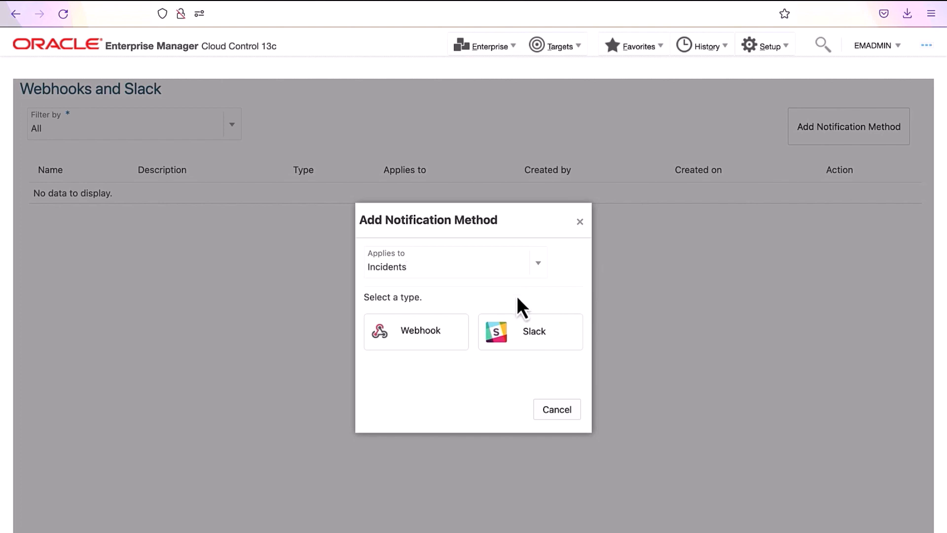
pyautogui.click(526, 338)
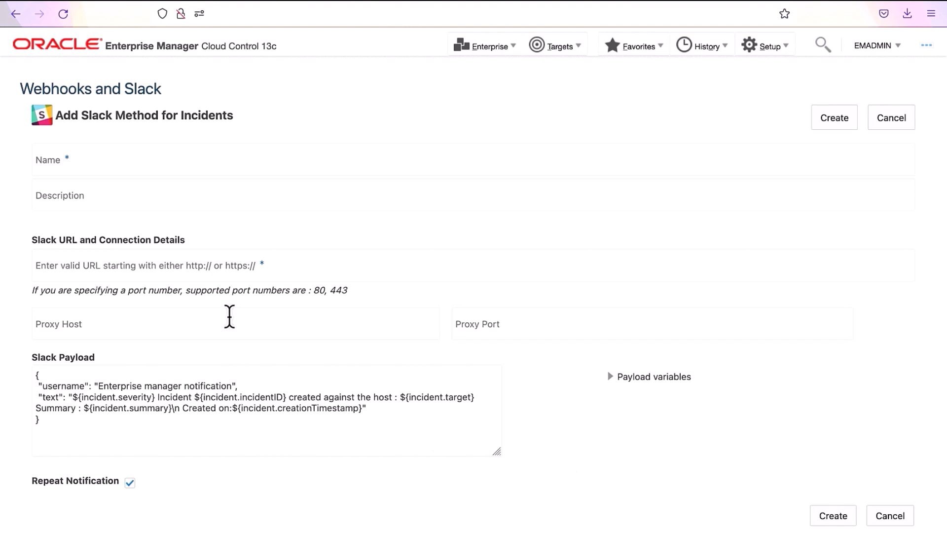
pyautogui.click(103, 168)
pyautogui.write('Slack Notification for Incidents')
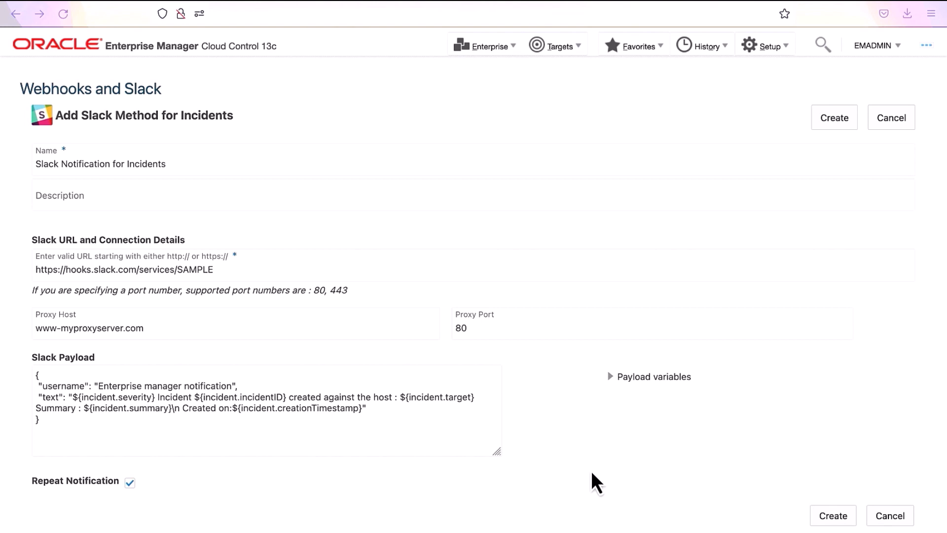
# Consult the payload variables, replace ${incident.incidentID} with ${incident.incidentNum} in the Slack payload text, and create the method
pyautogui.click(611, 378)
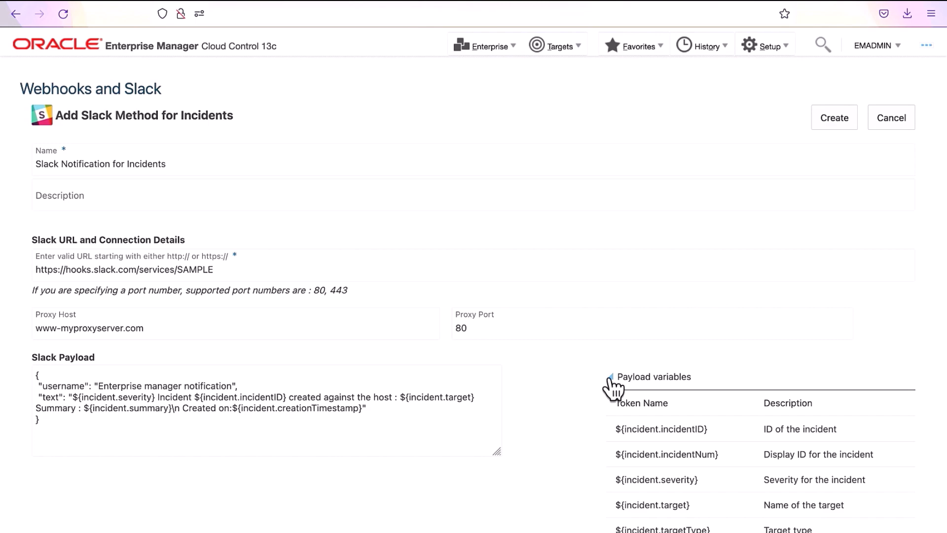
pyautogui.scroll(-5, 612, 387)
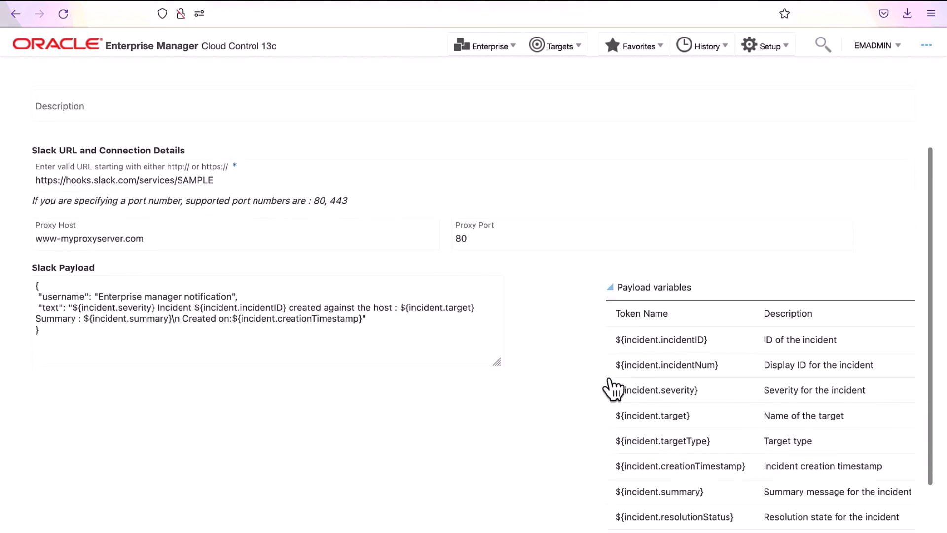
pyautogui.scroll(-2, 614, 390)
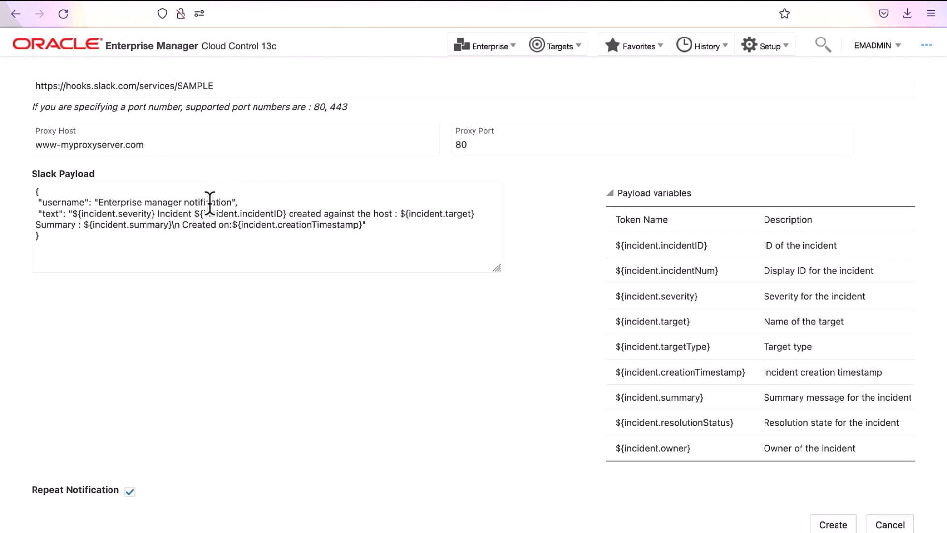
pyautogui.click(282, 219)
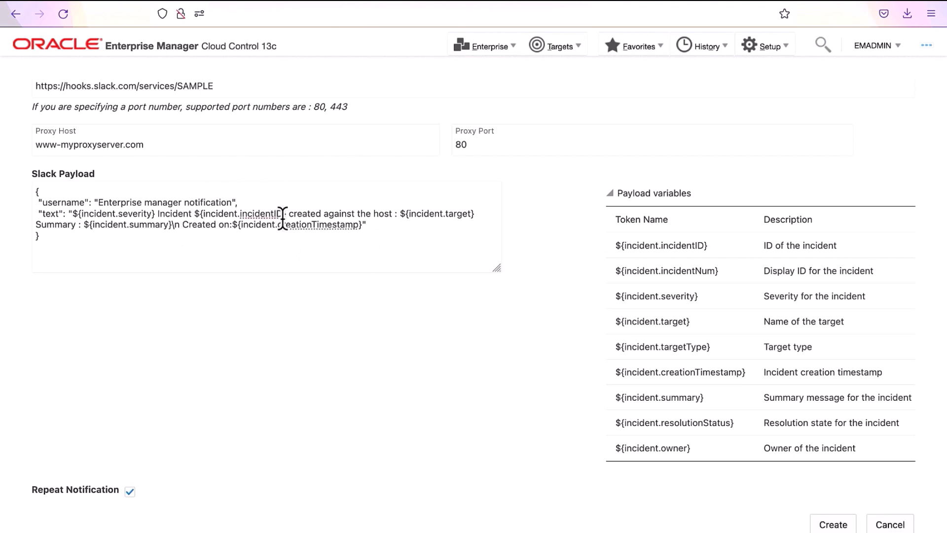
pyautogui.press('BackSpace')
pyautogui.press('BackSpace')
pyautogui.write('Num')
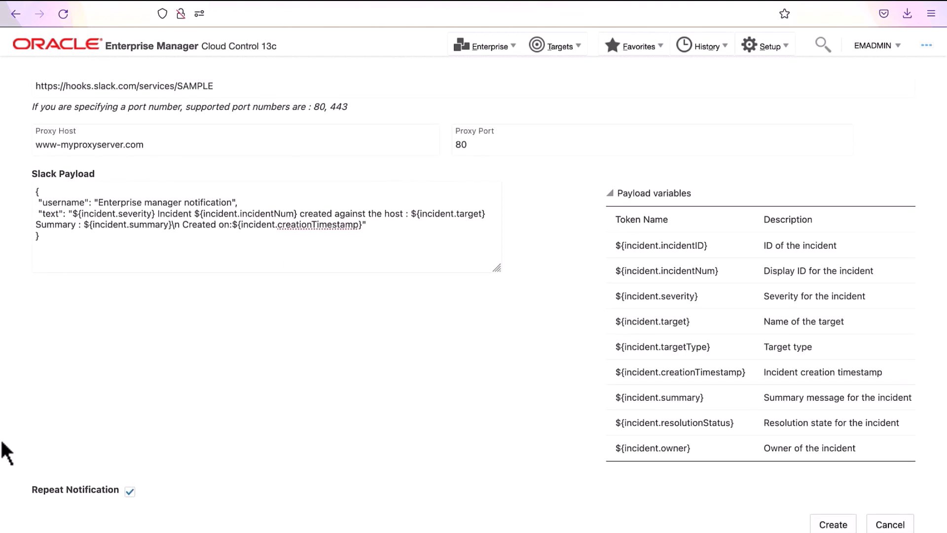
pyautogui.click(833, 525)
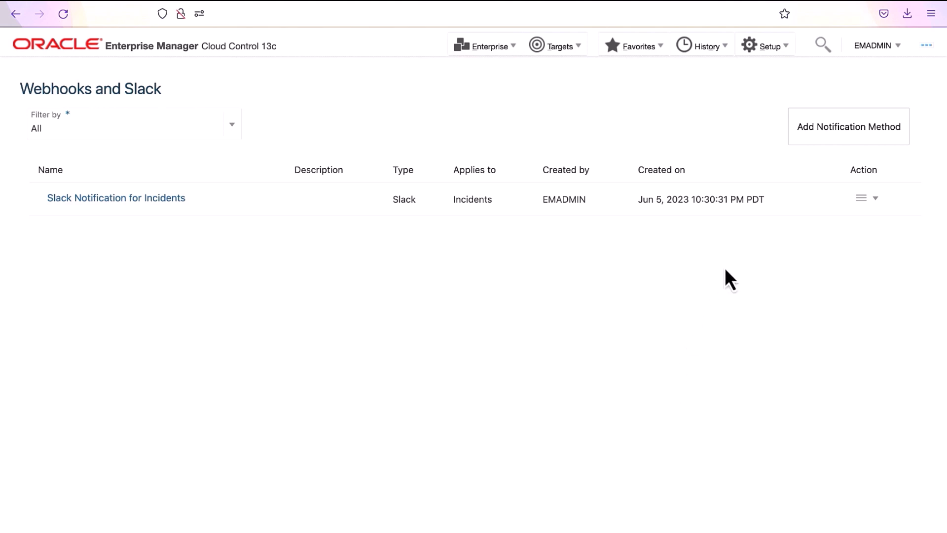
# Run a test of the "Slack Notification for Incidents" method and close the test dialog
pyautogui.click(868, 197)
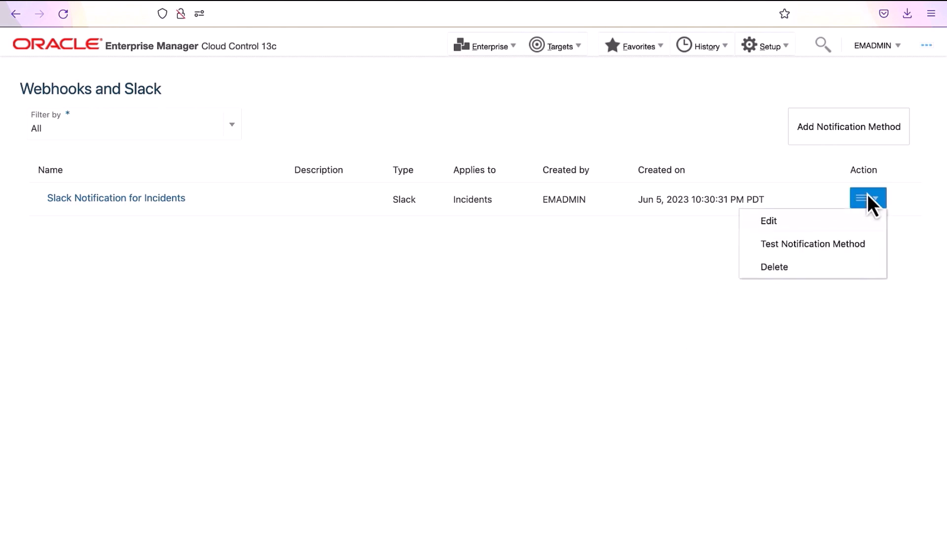
pyautogui.click(823, 245)
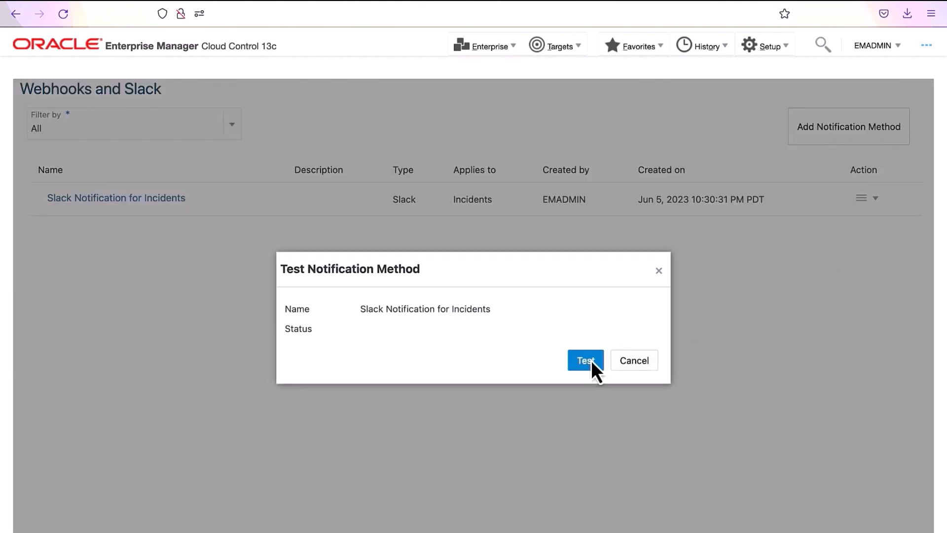
pyautogui.click(591, 361)
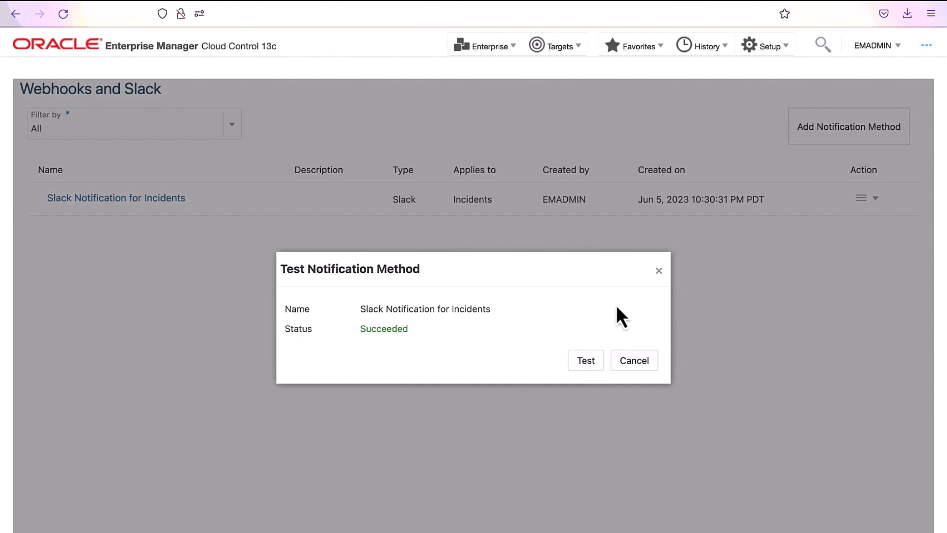
pyautogui.click(653, 275)
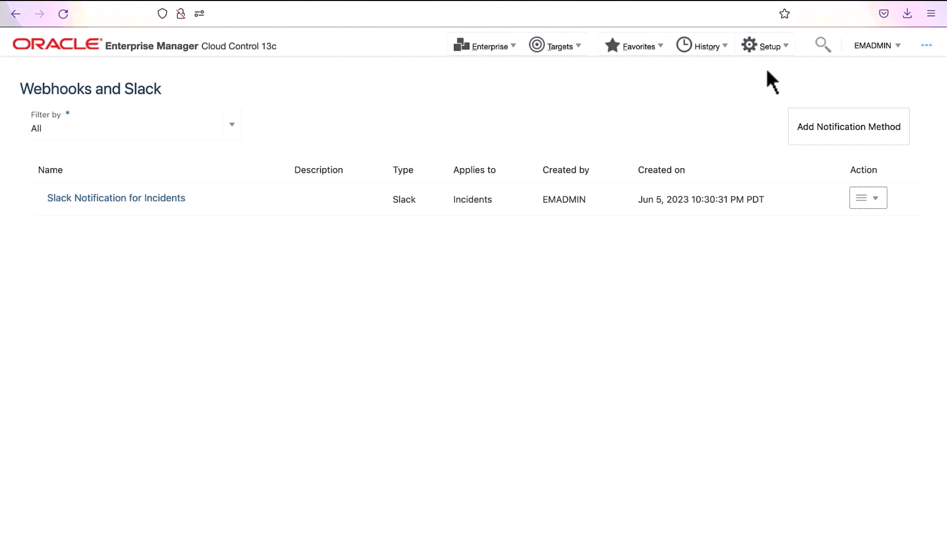
# Go to the Incident Rules setup, expand the "Slack Notifications" rule set and open it for editing
pyautogui.click(779, 49)
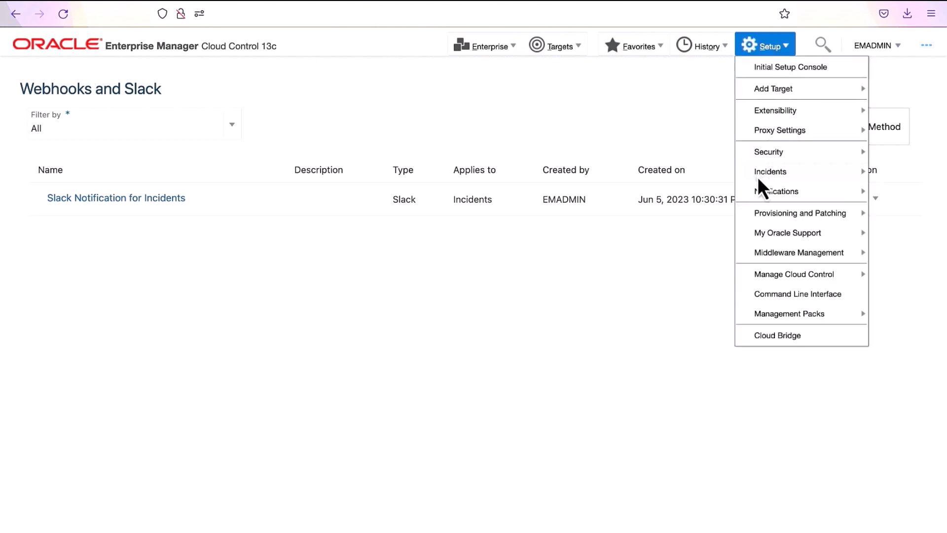
pyautogui.moveTo(758, 178)
pyautogui.click(659, 174)
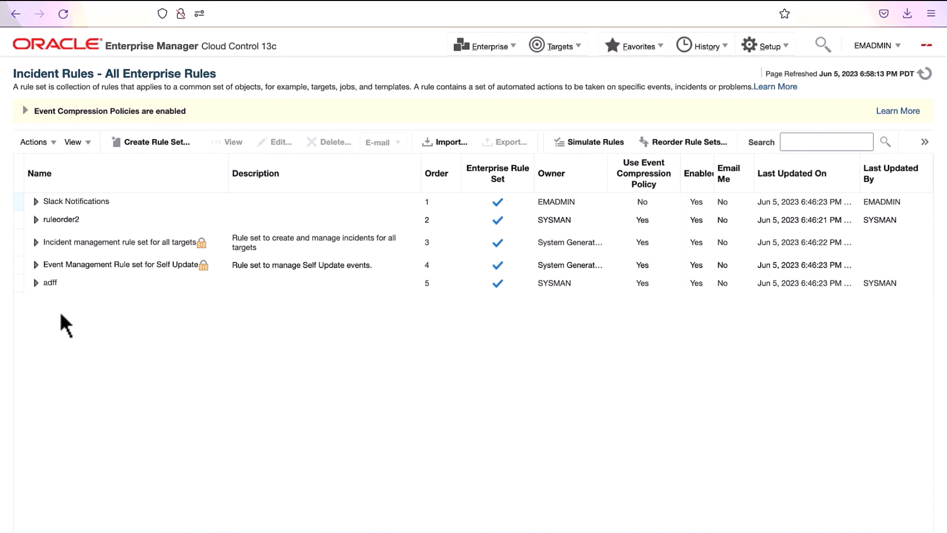
pyautogui.click(36, 201)
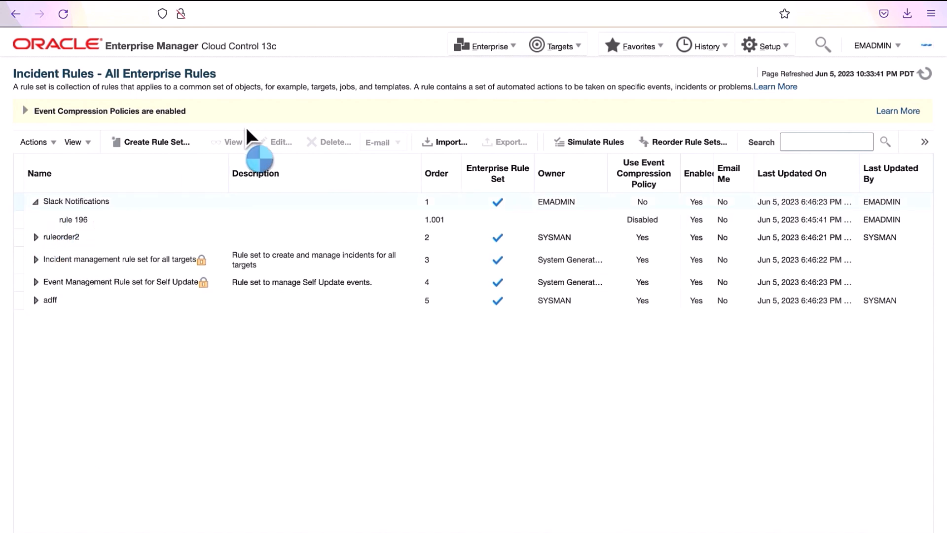
pyautogui.click(270, 142)
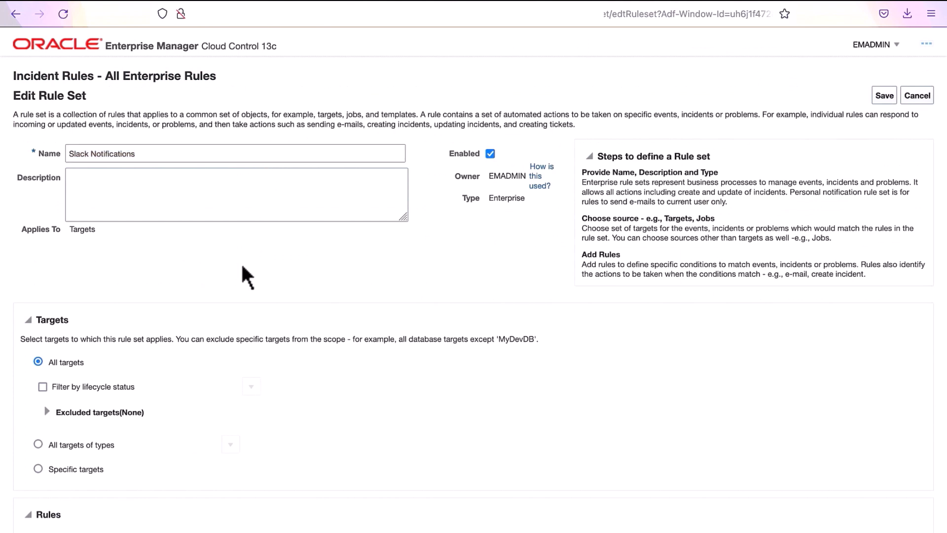
# Open rule 196 of the rule set for editing and keep it applied to all new incidents and updated incidents
pyautogui.scroll(-1, 247, 276)
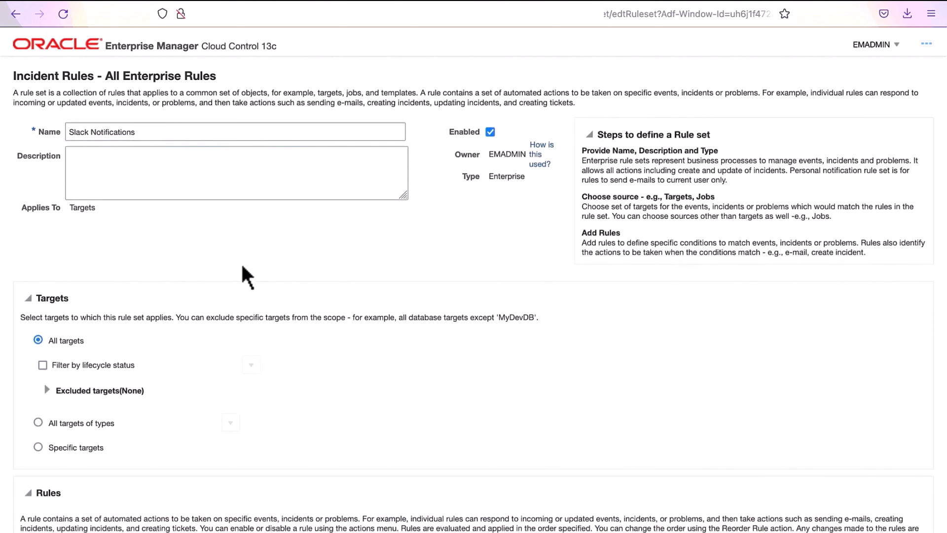
pyautogui.scroll(-5, 242, 267)
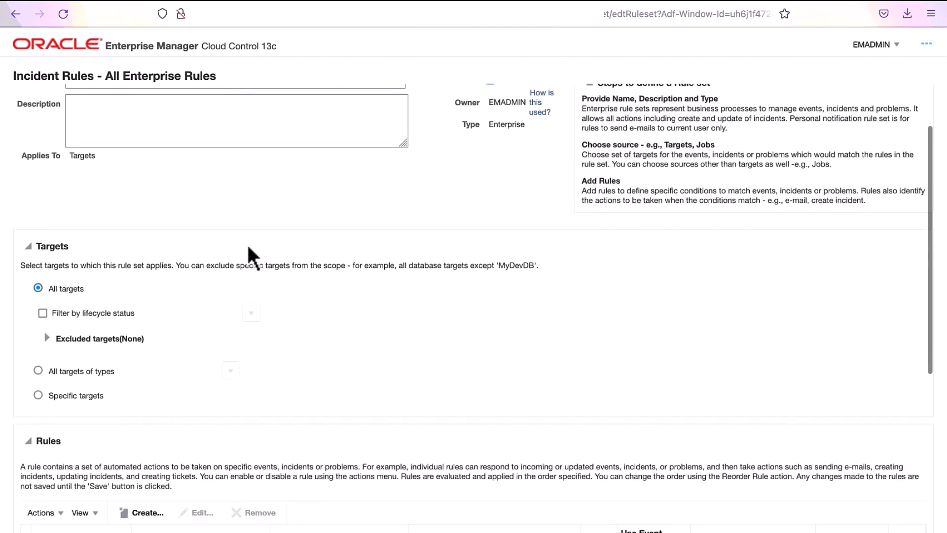
pyautogui.click(185, 460)
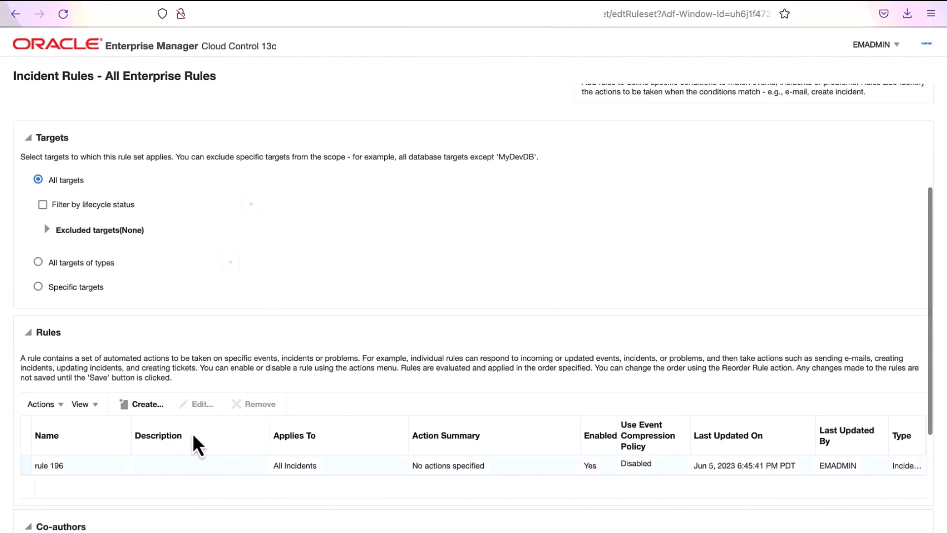
pyautogui.click(197, 406)
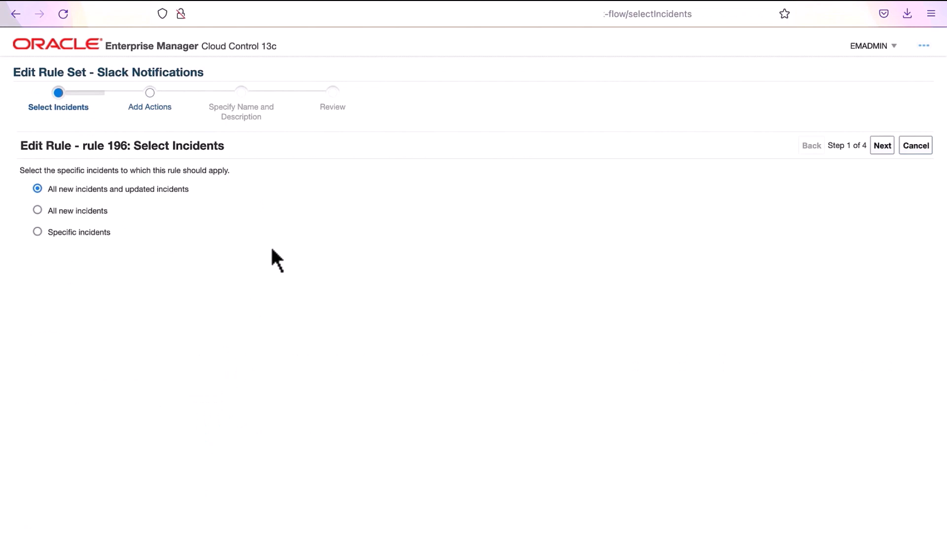
pyautogui.click(884, 147)
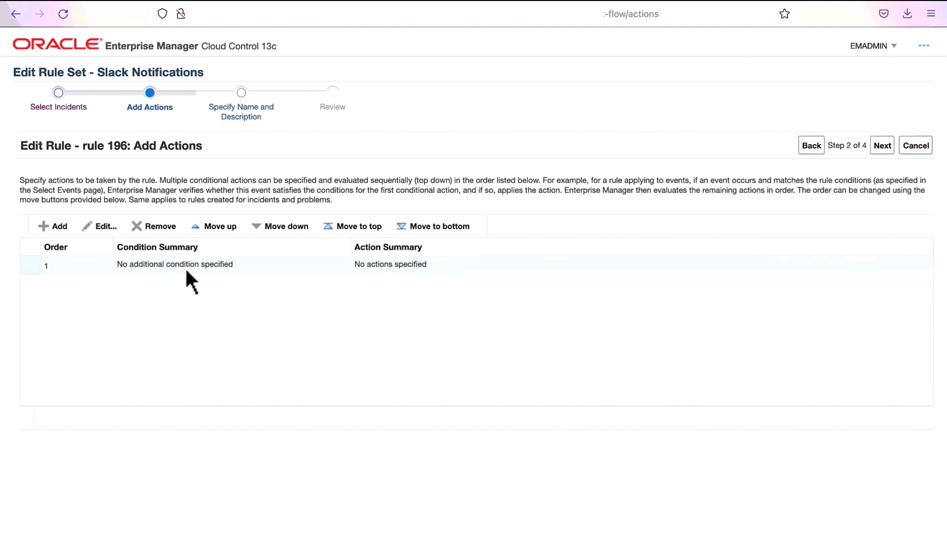
# Edit the rule's existing action to send the advanced notification "Slack Notification for Incidents (Slack)"
pyautogui.click(100, 227)
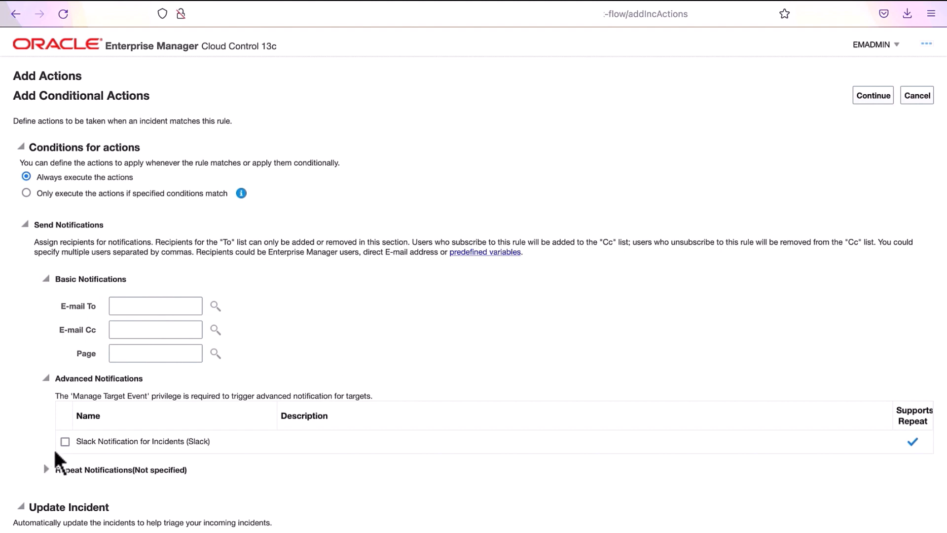
pyautogui.click(65, 441)
pyautogui.click(869, 101)
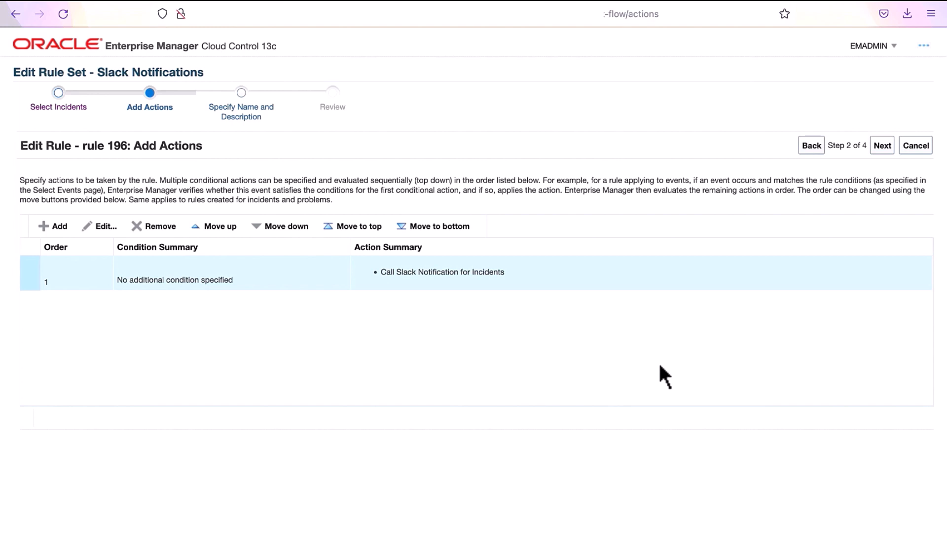
# Name the rule "Slack Notifications for Incidents", accept the reviewed settings and save the rule set
pyautogui.click(881, 146)
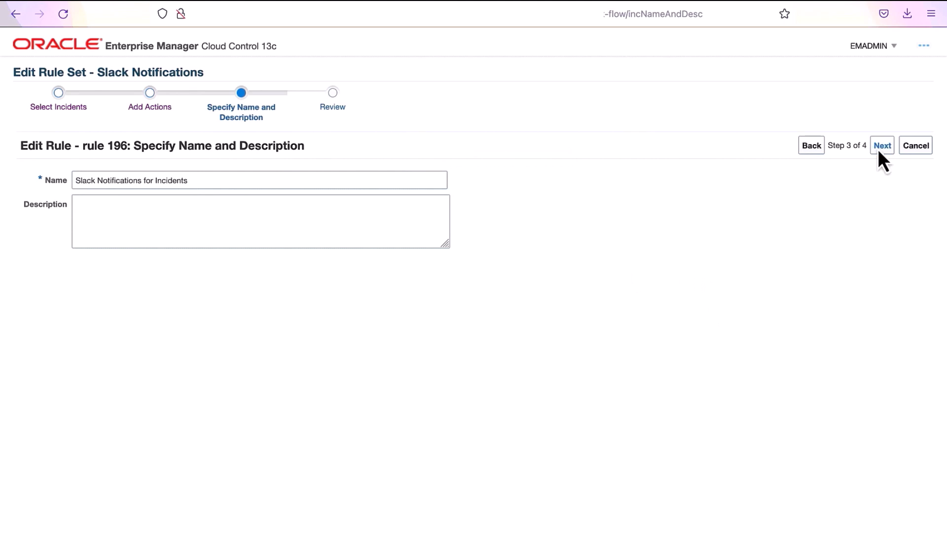
pyautogui.click(881, 147)
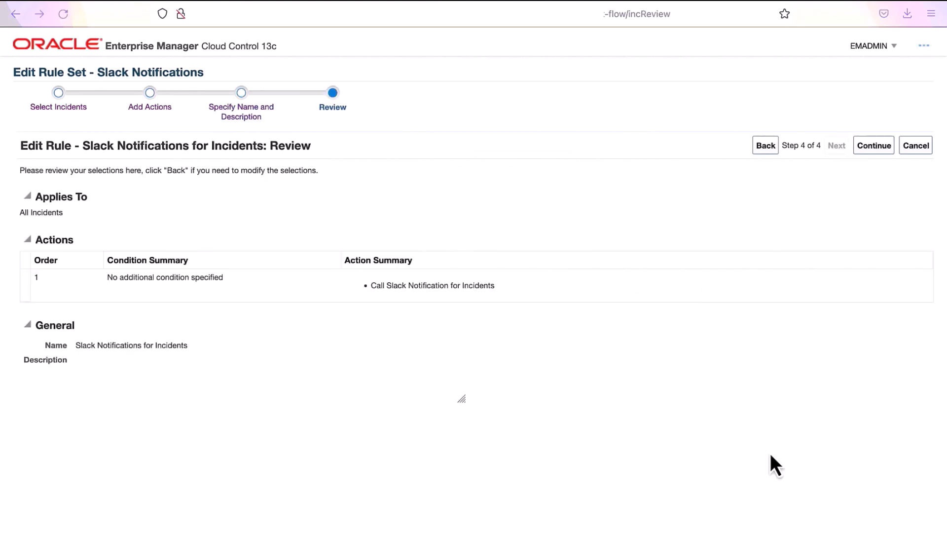
pyautogui.click(878, 146)
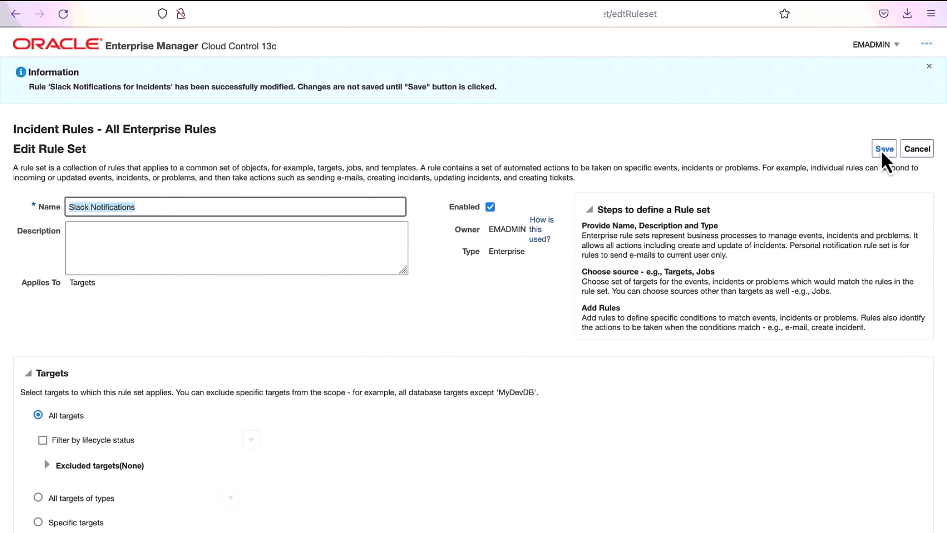
pyautogui.click(882, 149)
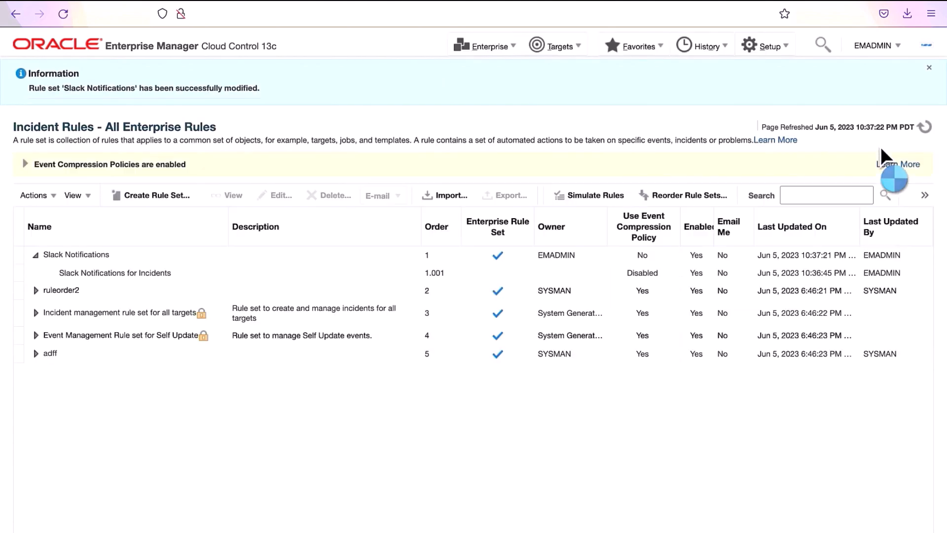